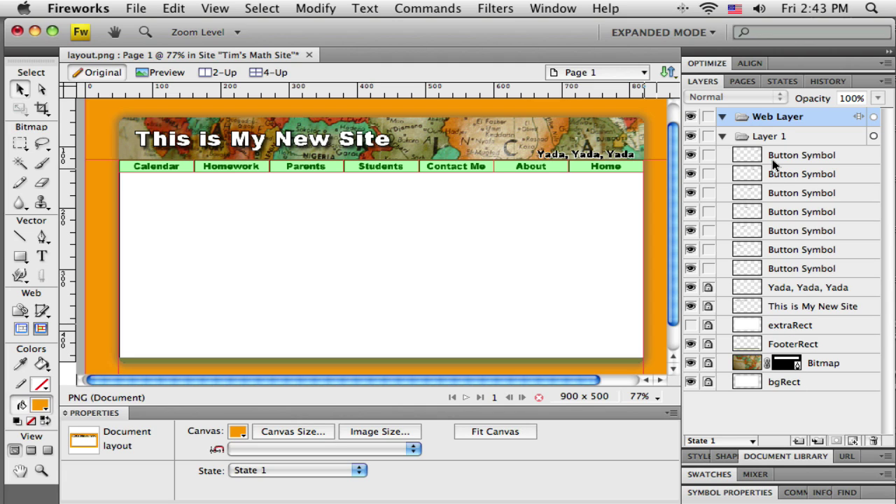
Inspect the Calendar, Homework, Parents and Students nav button layers.
left_click(790, 266)
left_click(789, 249)
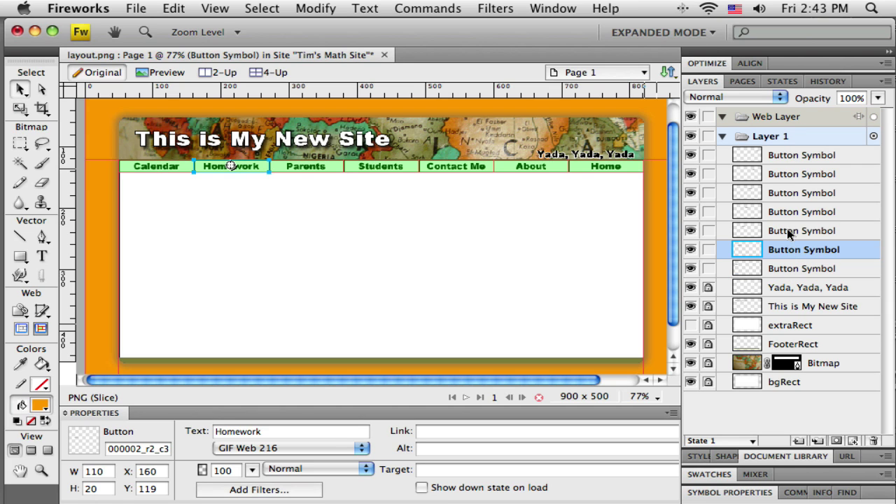
left_click(791, 231)
left_click(789, 212)
left_click(775, 192)
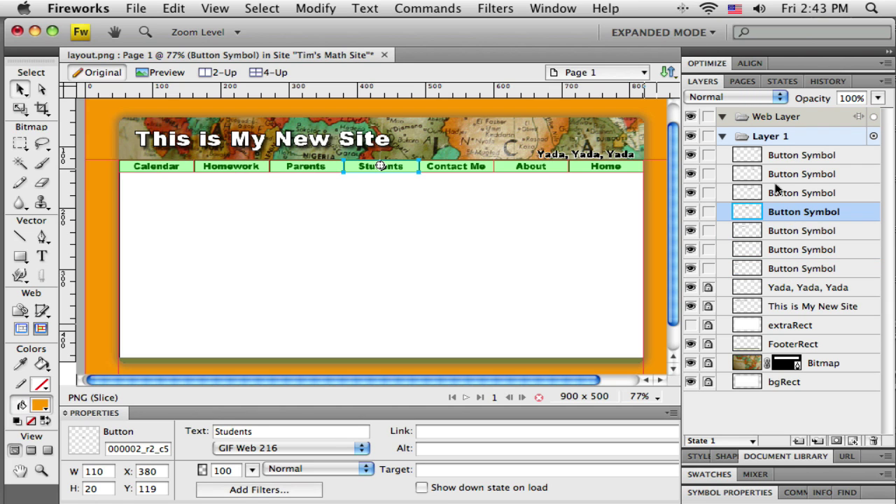
Add a new layer above Layer 1 and rename it 'buttons'.
left_click(800, 440)
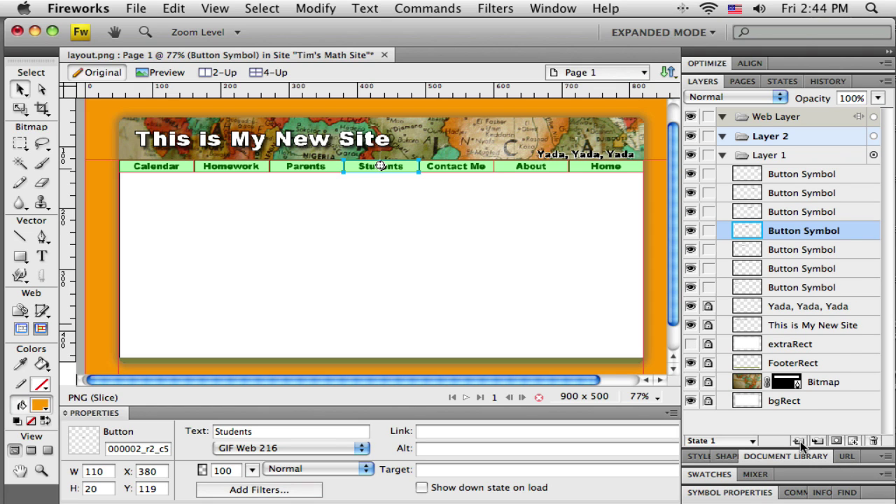
left_click(769, 139)
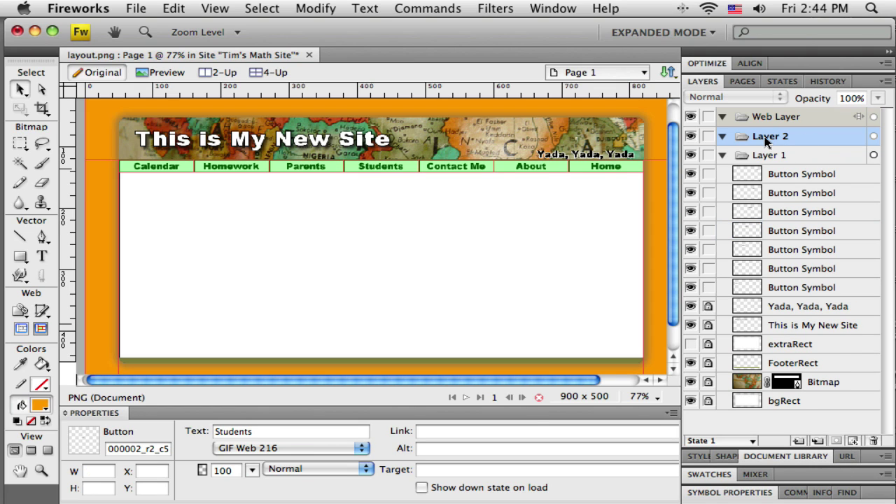
double_click(767, 140)
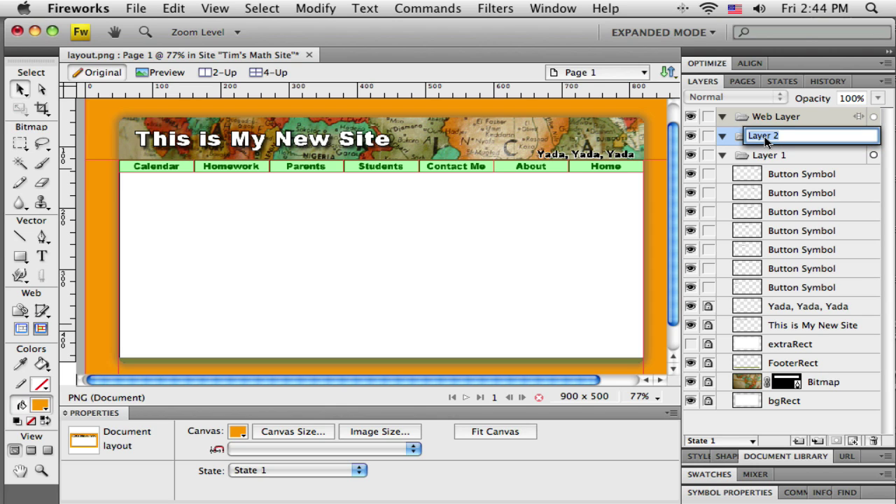
type("buttons")
key("Return")
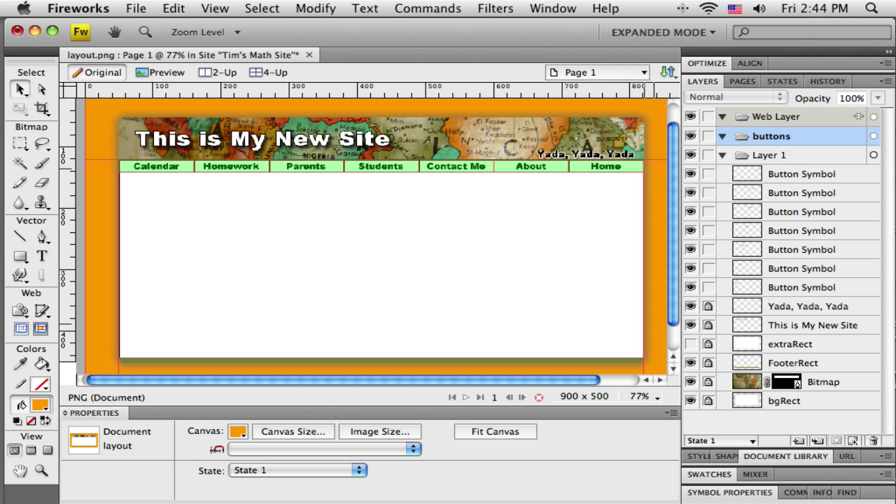
Move the seven button layers into the buttons folder, then collapse and lock it.
left_click(801, 174)
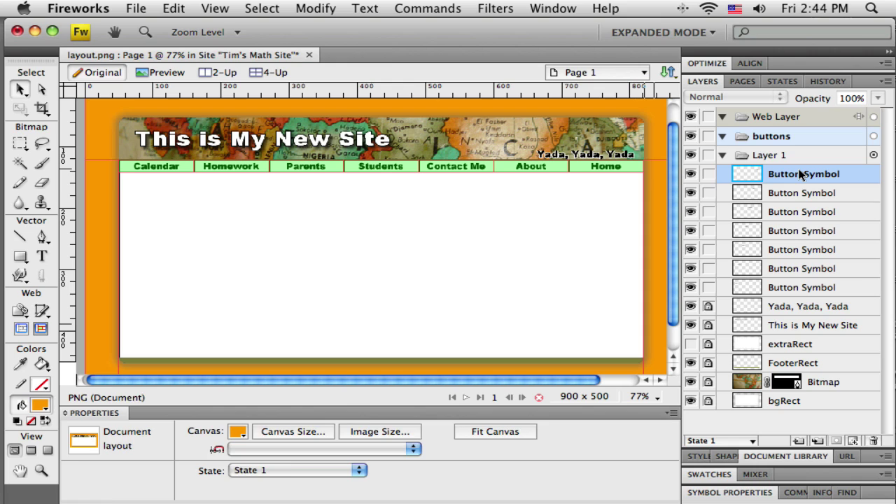
left_click(802, 288, "shift")
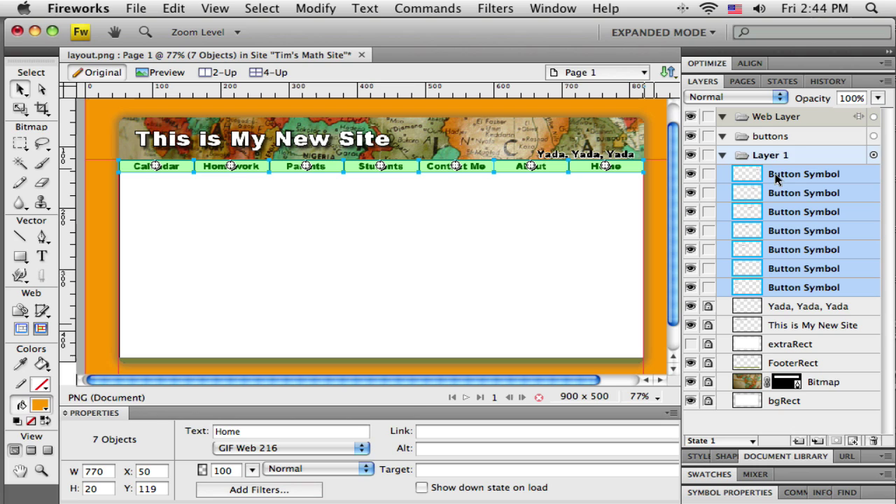
left_click_drag(774, 176, 770, 140)
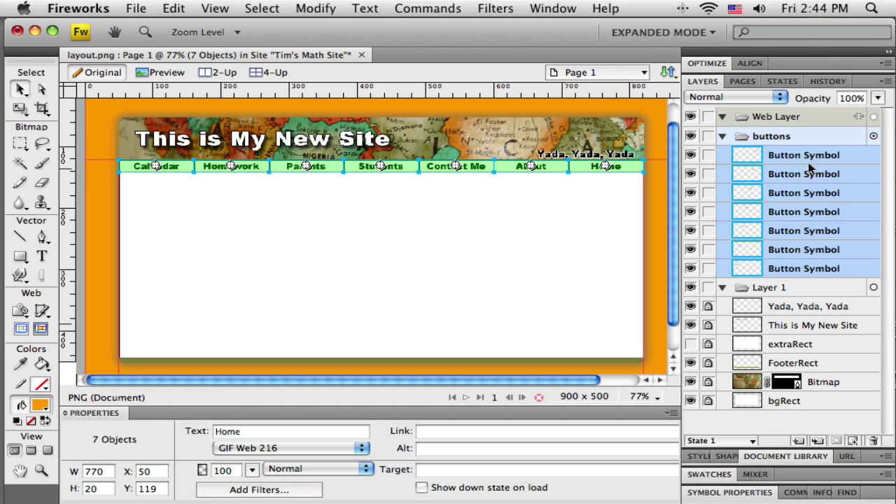
left_click(722, 137)
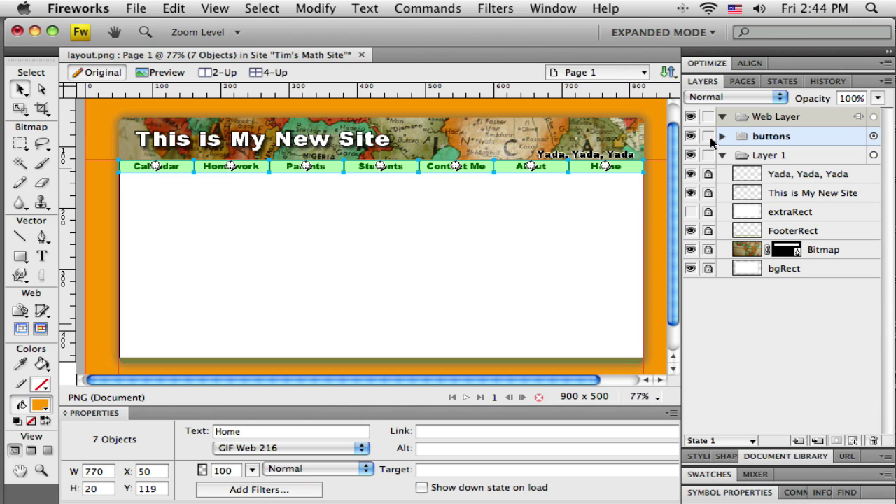
left_click(709, 136)
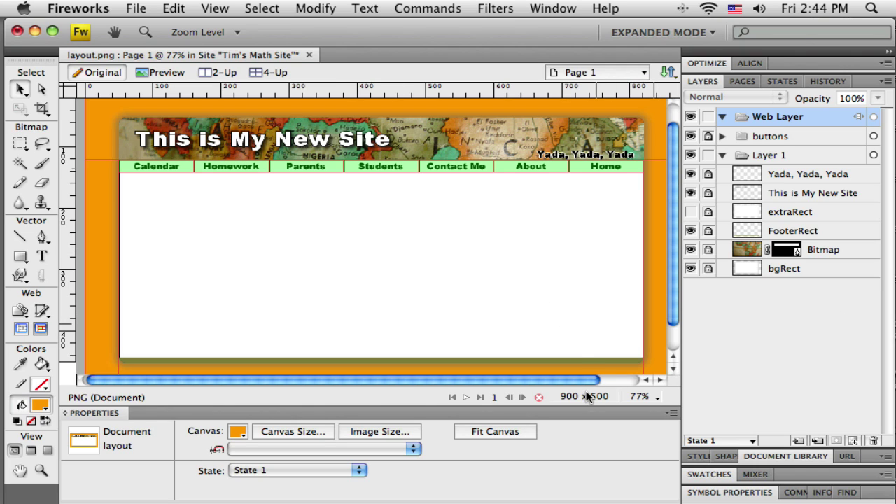
left_click(135, 9)
mouse_move(217, 358)
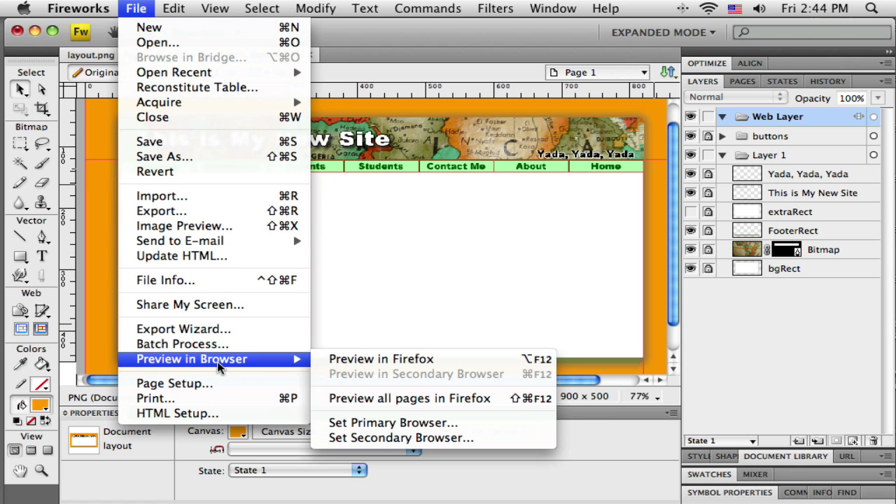
left_click(360, 359)
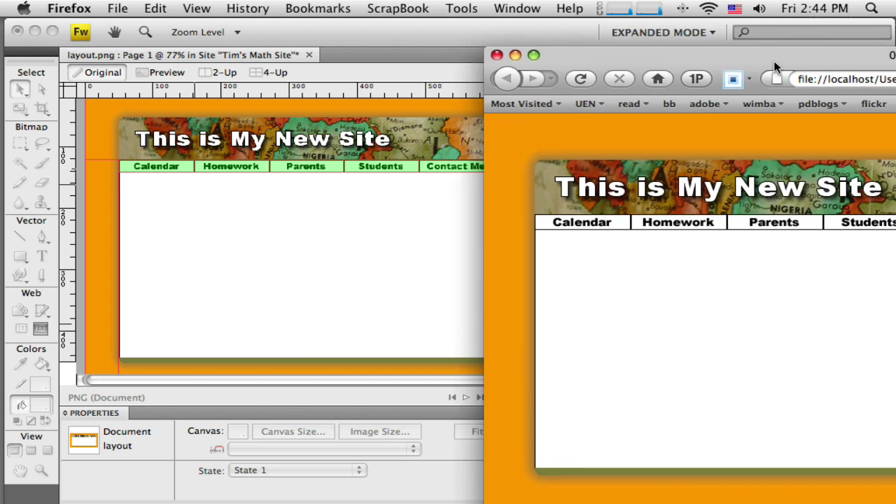
left_click_drag(836, 28, 367, 26)
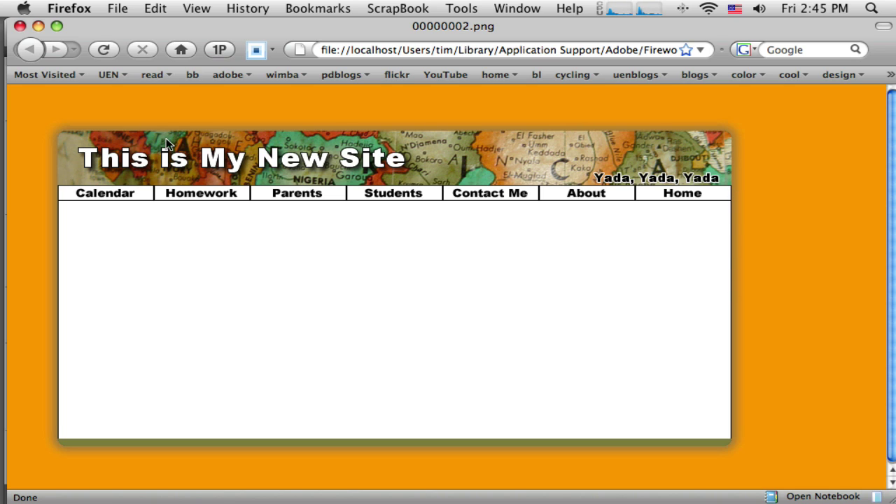
left_click_drag(250, 35, 292, 47)
left_click(60, 37)
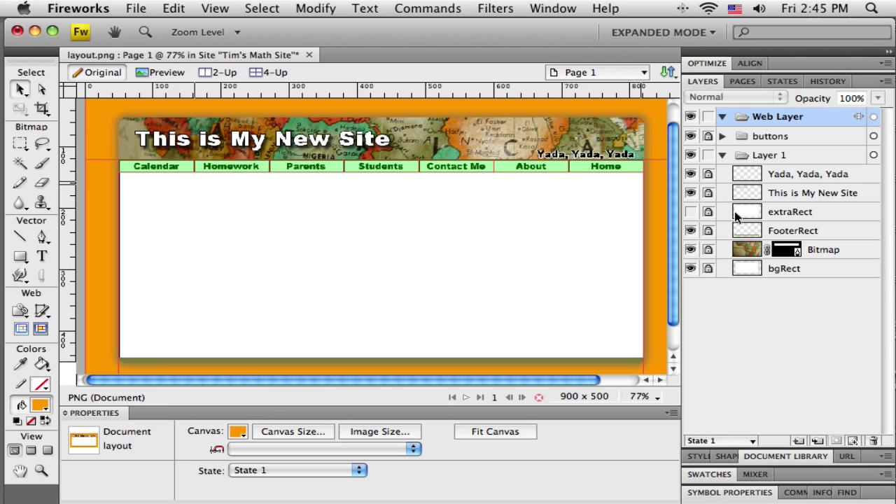
Make extraRect visible and hide the 'This is My New Site' and 'Yada, Yada, Yada' text layers.
left_click(709, 214)
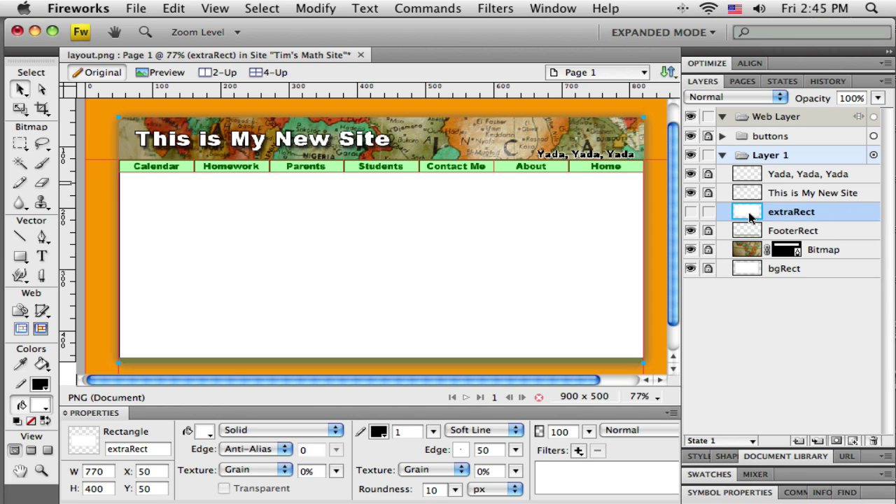
left_click(690, 211)
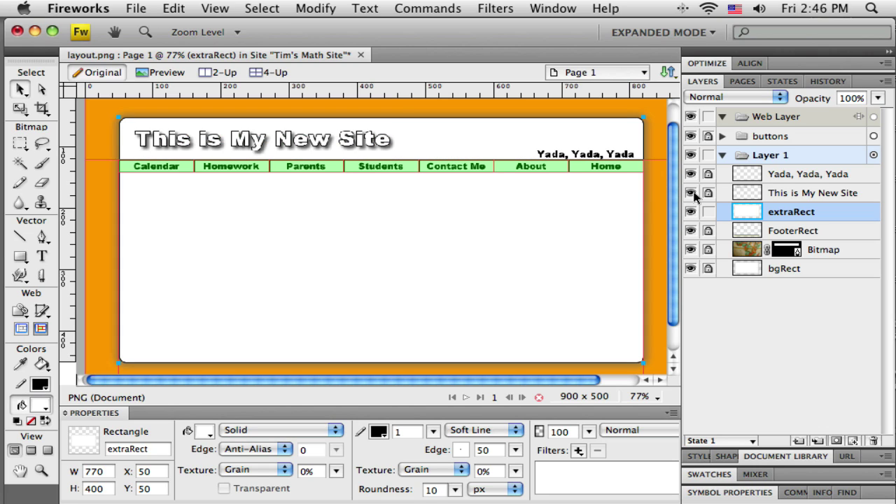
left_click(691, 192)
left_click(691, 174)
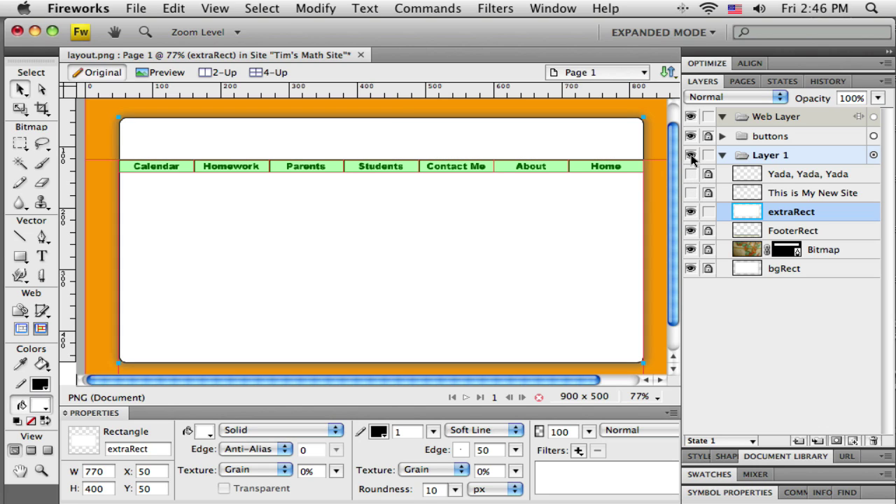
left_click(691, 155)
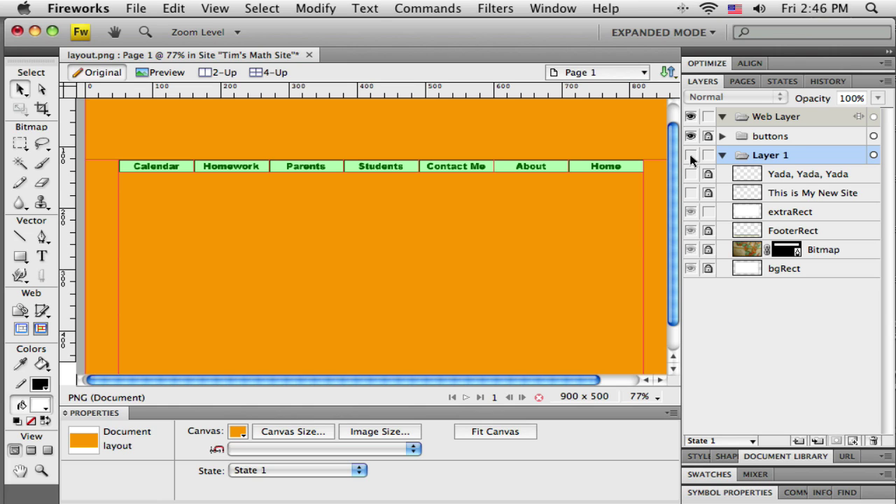
left_click(691, 155)
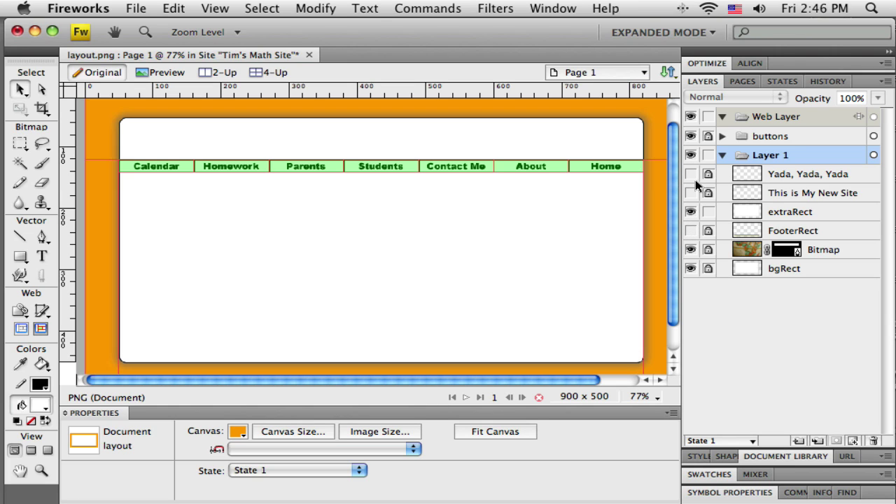
Hide the buttons folder, Web Layer slices, map bitmap and bgRect background.
left_click(692, 136)
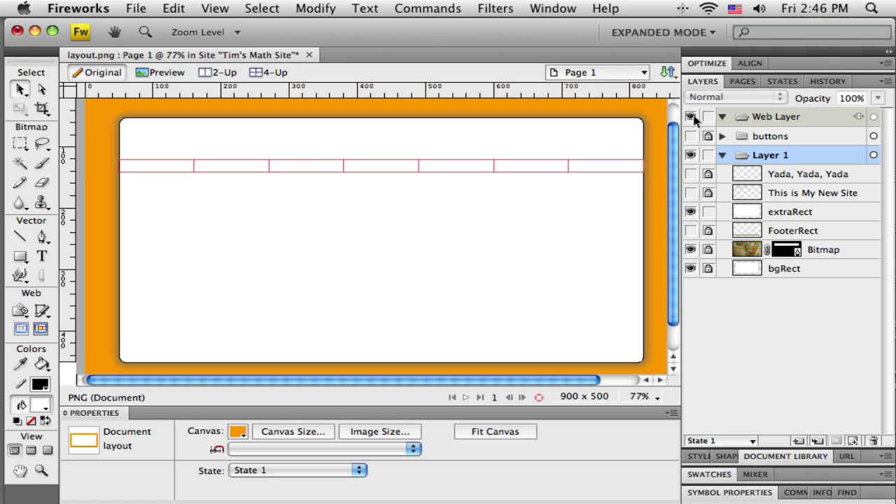
left_click(692, 117)
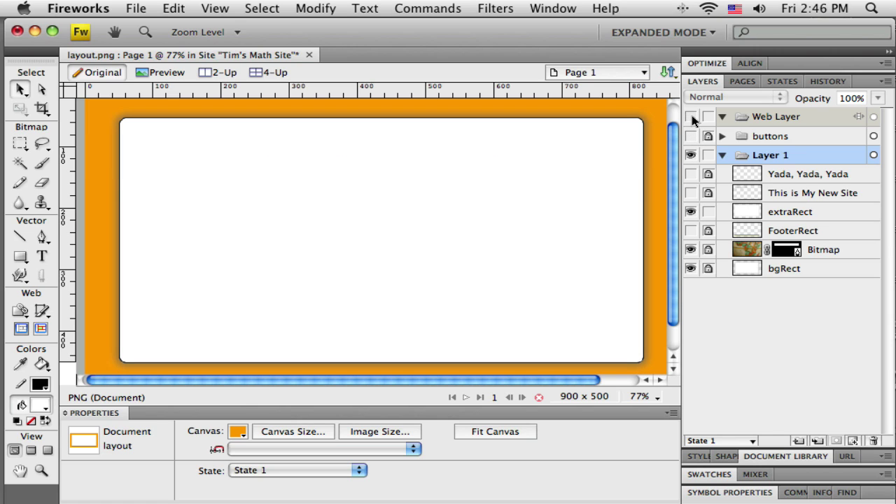
left_click(691, 250)
left_click(691, 269)
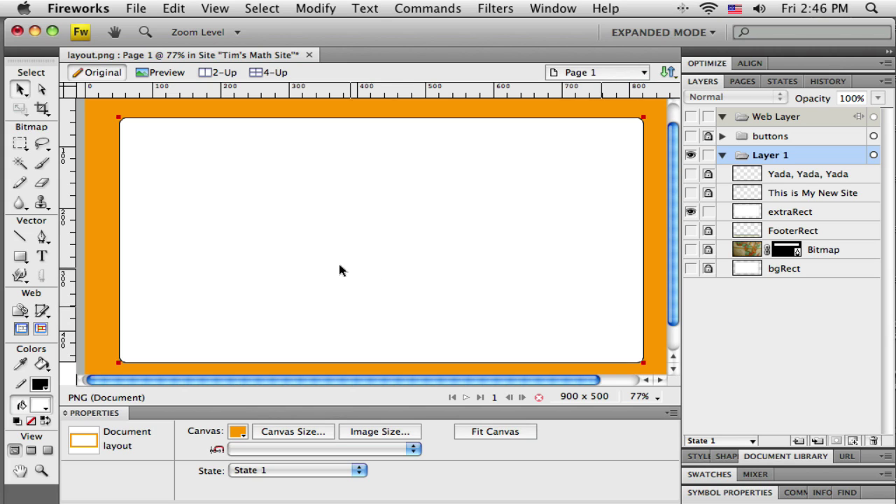
Change the extraRect rectangle's fill type from Solid to None in the Property inspector.
left_click(381, 217)
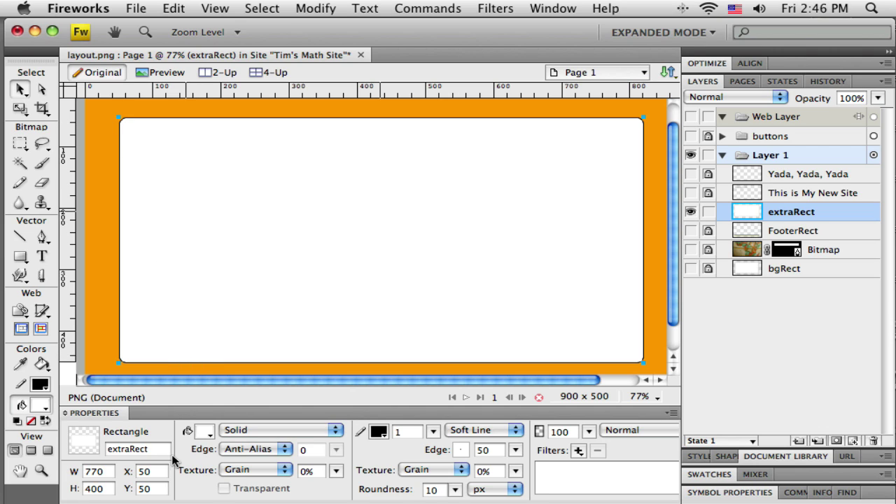
left_click(278, 434)
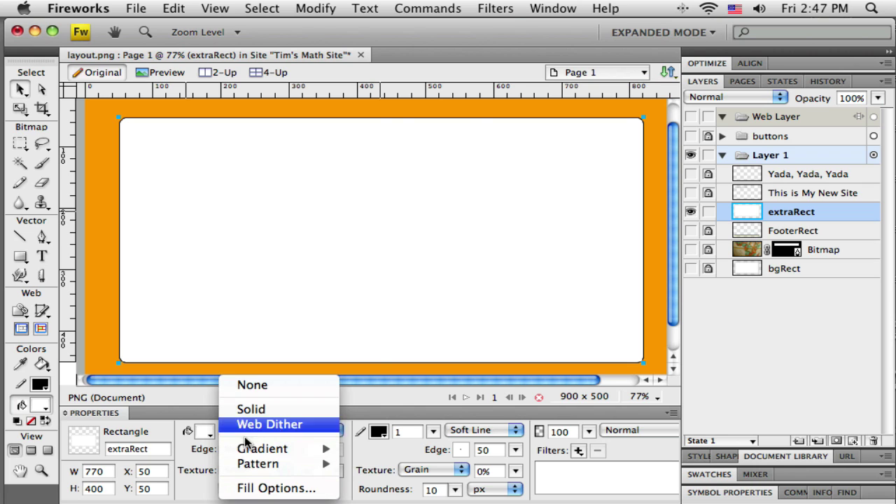
left_click(252, 386)
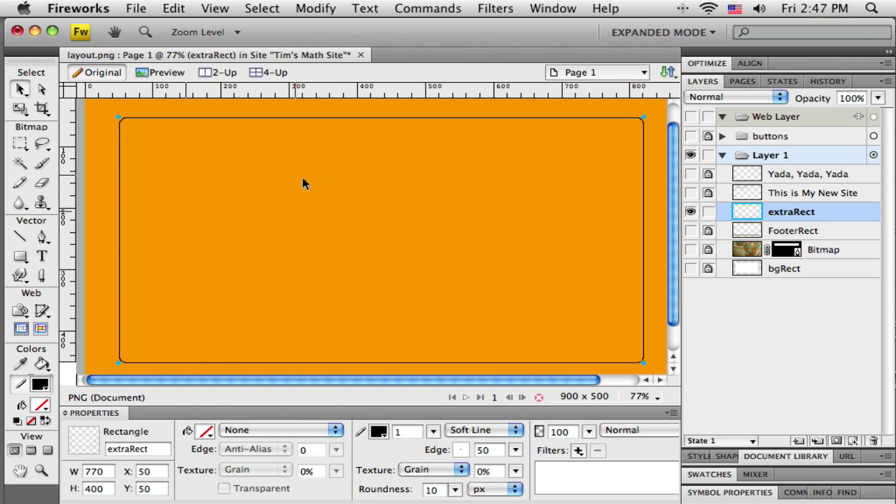
Turn visibility back on for FooterRect, Bitmap, bgRect, both text layers and the buttons folder.
left_click(690, 230)
left_click(690, 249)
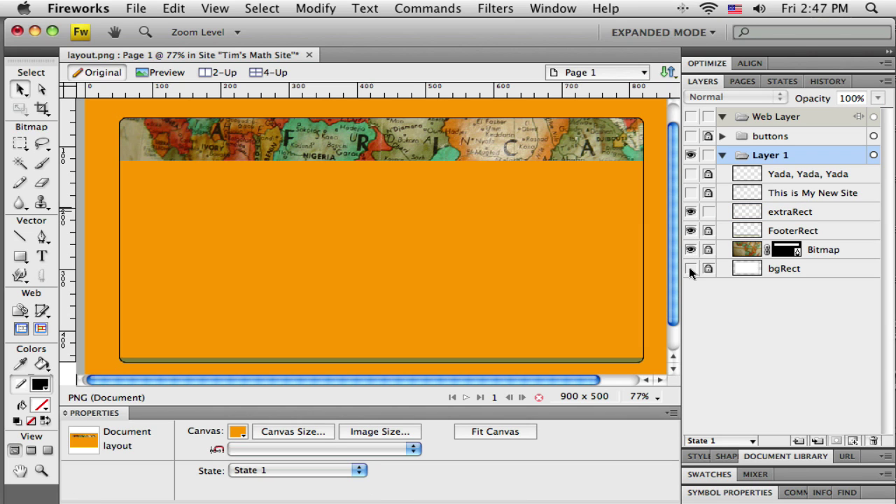
left_click(690, 268)
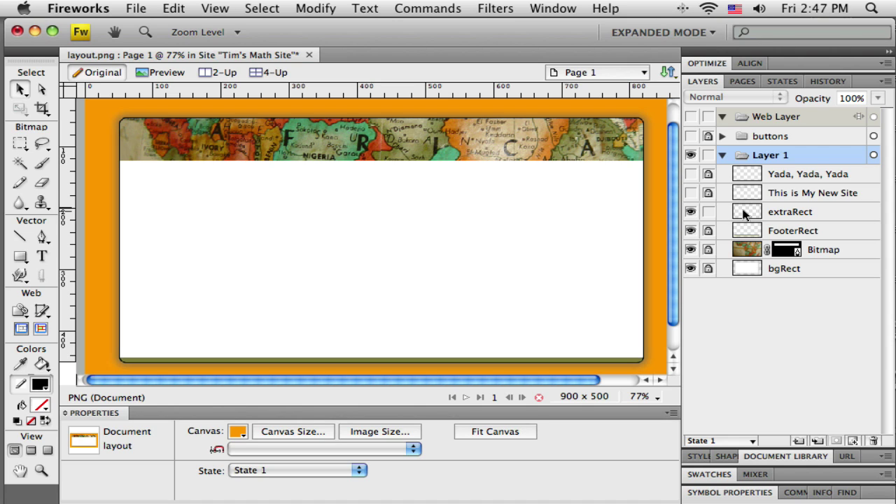
left_click(690, 191)
left_click(690, 173)
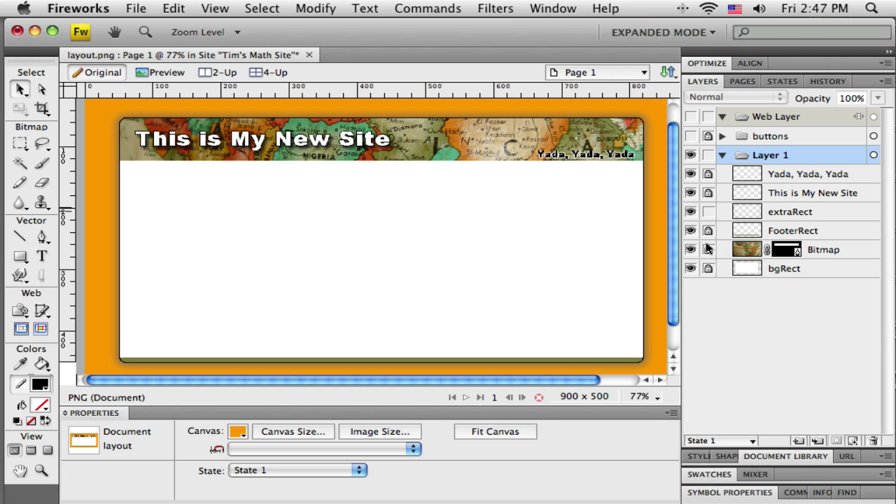
left_click(690, 135)
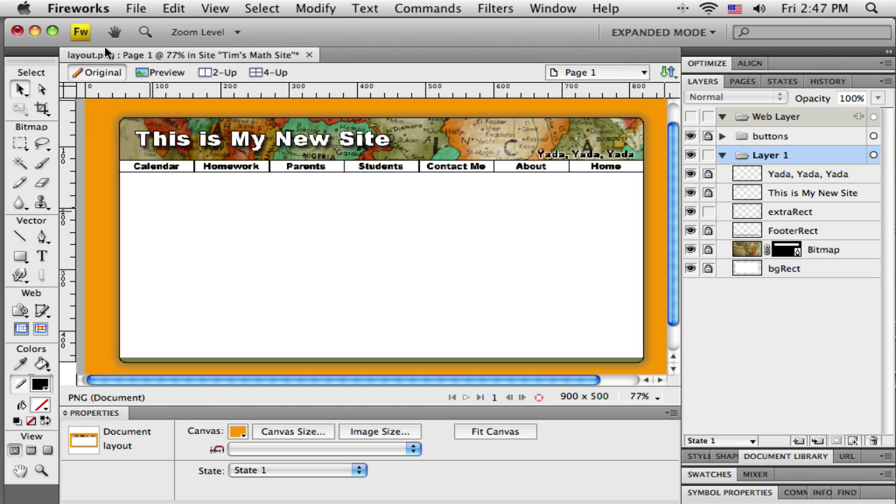
Preview the layout in Firefox via File > Preview in Browser, then close the preview.
left_click(137, 9)
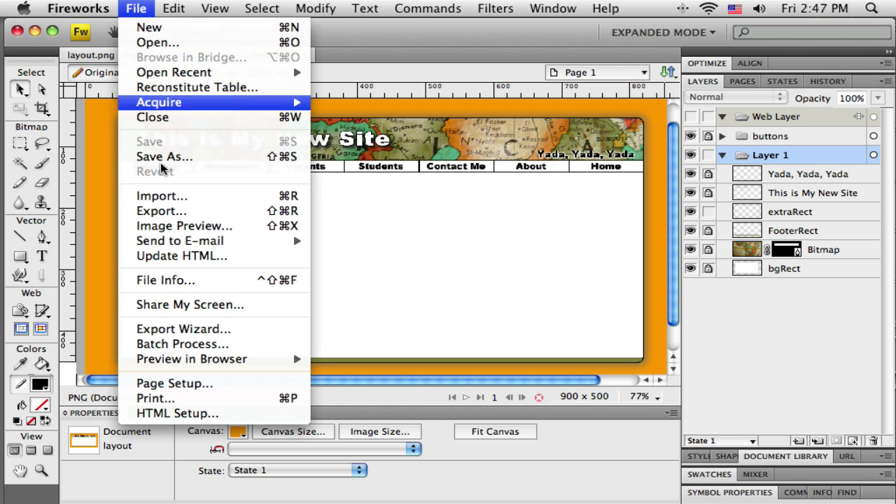
mouse_move(234, 359)
left_click(382, 360)
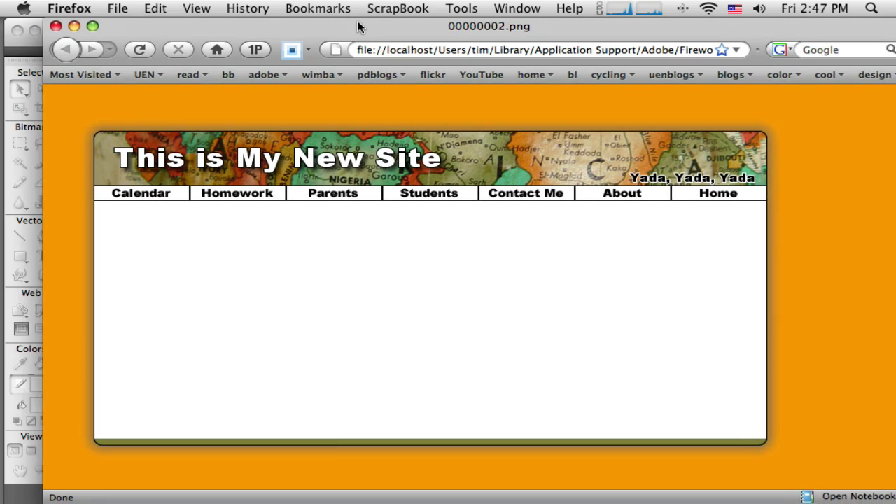
left_click_drag(357, 27, 347, 18)
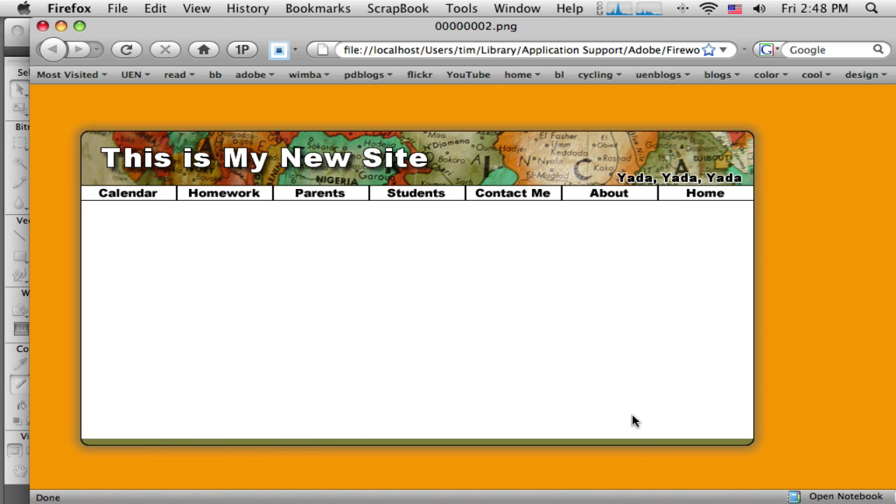
left_click(42, 26)
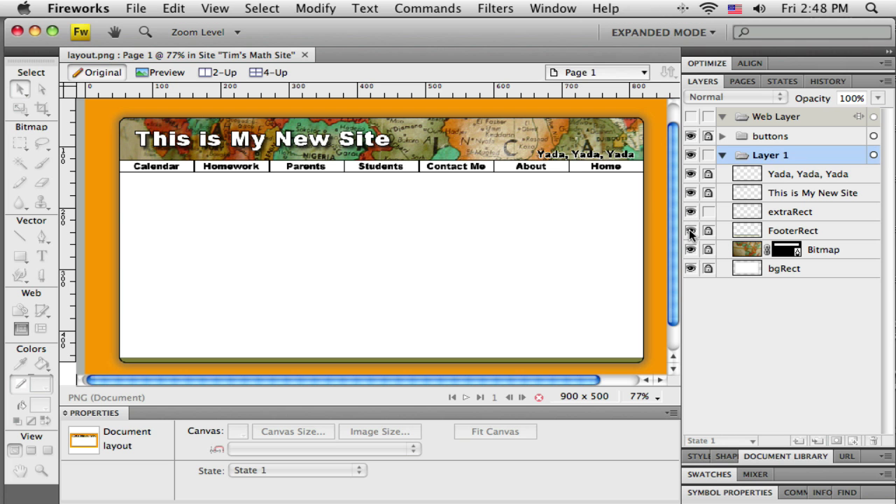
left_click(690, 233)
left_click(690, 233)
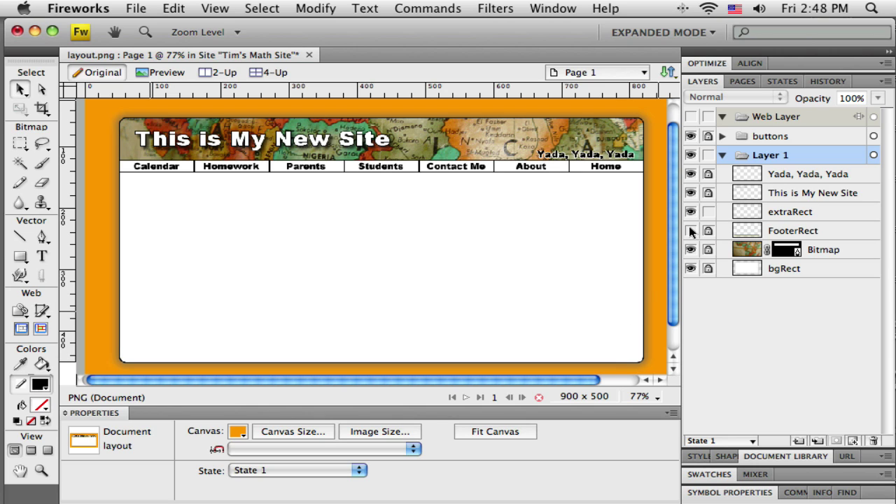
left_click(690, 232)
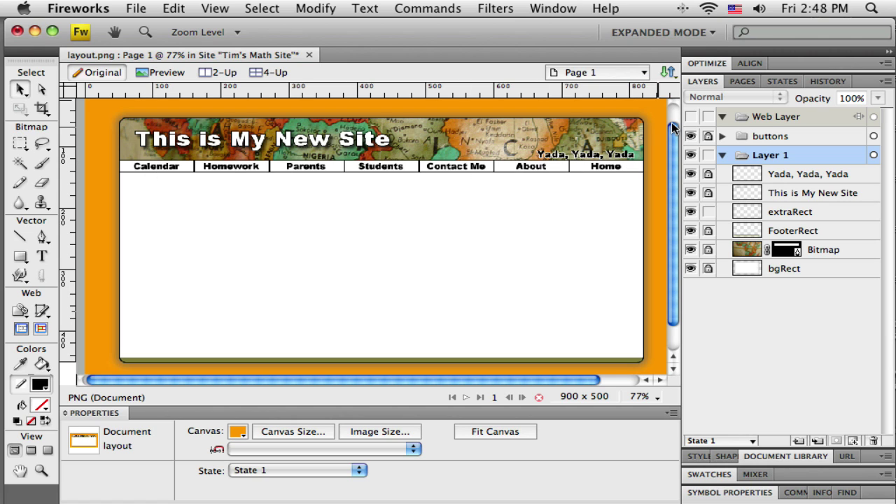
mouse_move(672, 127)
left_mouse_down()
mouse_move(672, 116)
mouse_move(672, 140)
left_mouse_up()
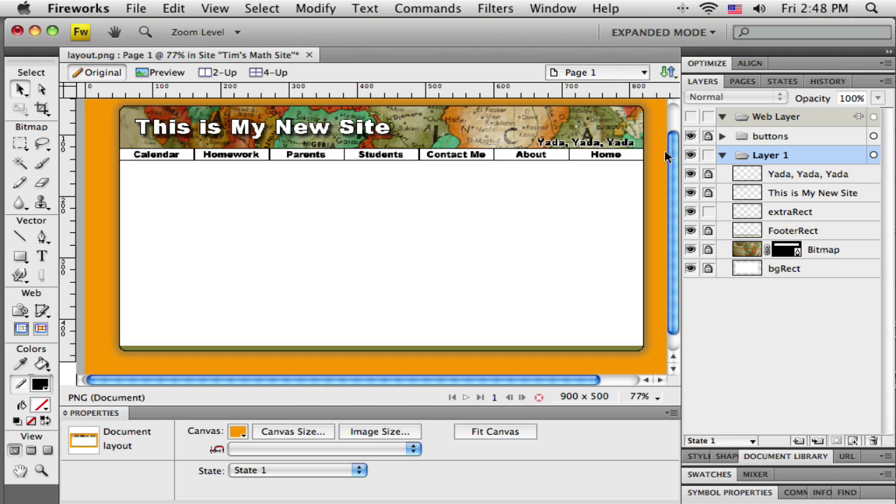